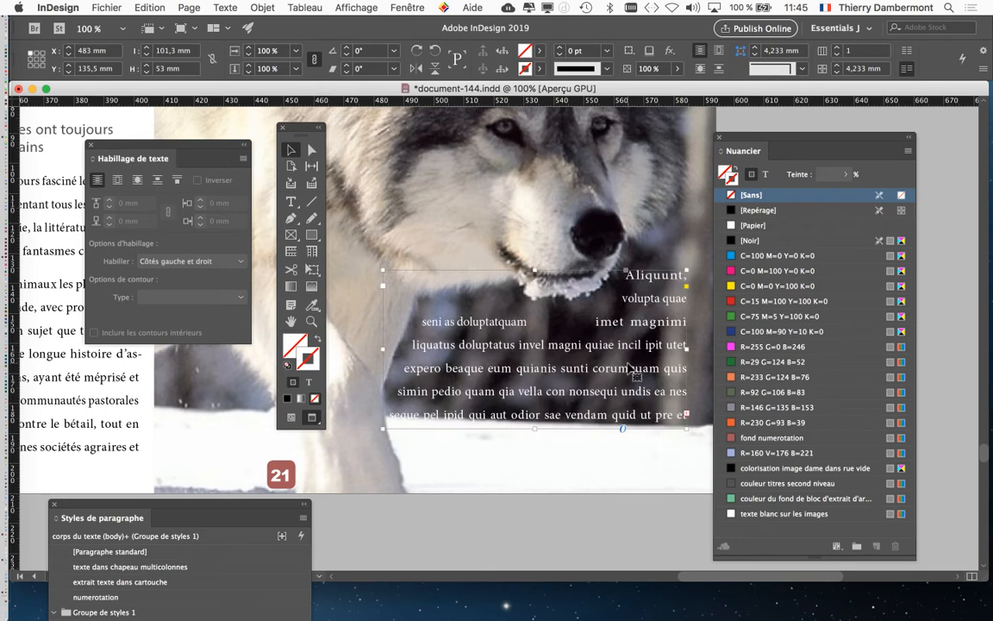
Step: Reposition the white text frame over the dark area below the wolf's muzzle, at about X 475.25 mm, Y 123.25 mm
left_click_drag(634, 366, 627, 297)
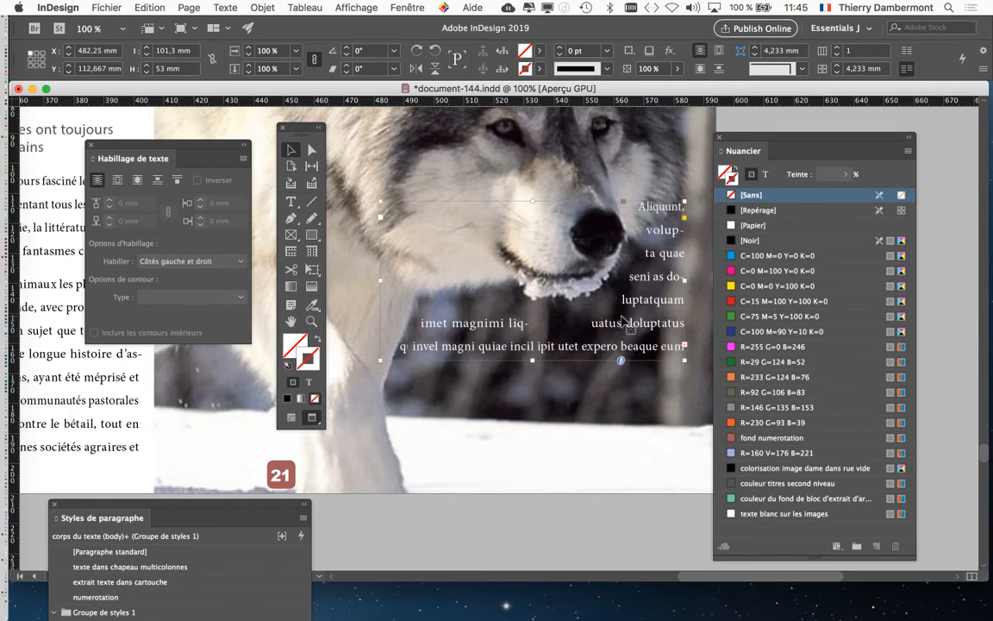
left_click_drag(758, 138, 878, 138)
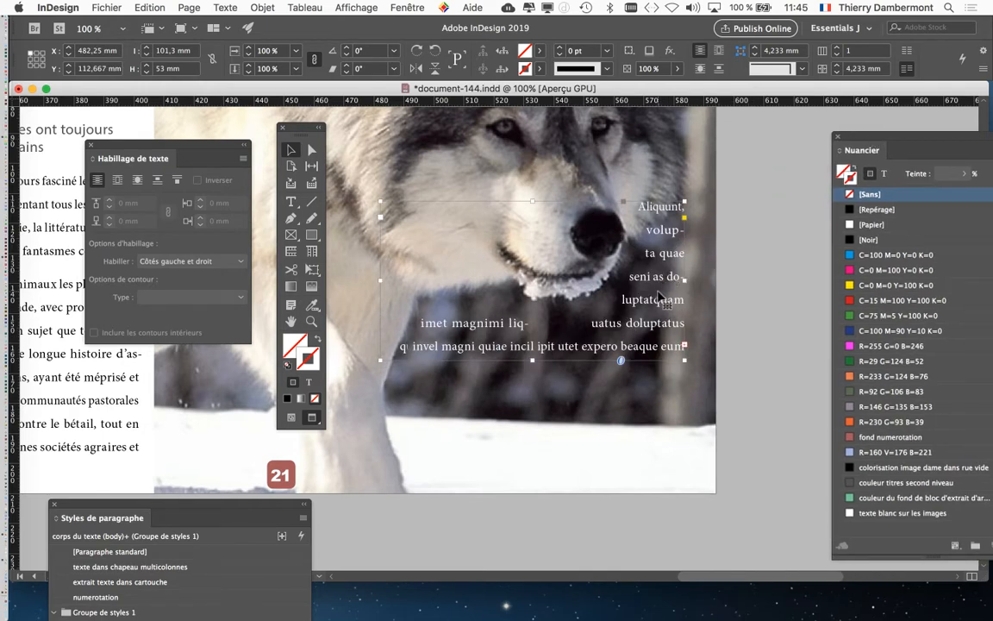
left_click_drag(651, 321, 645, 352)
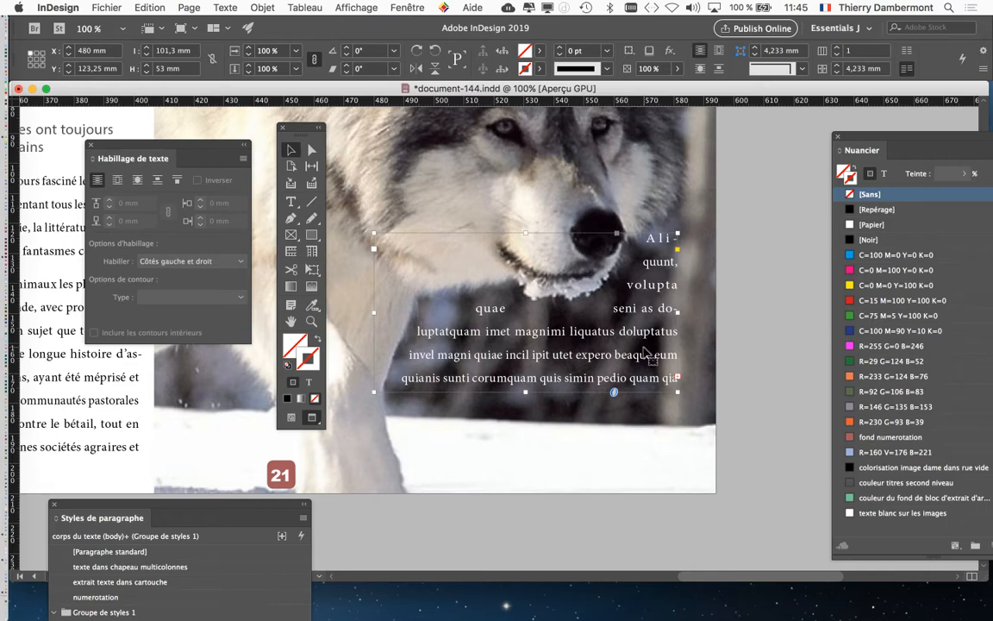
left_click_drag(645, 350, 646, 364)
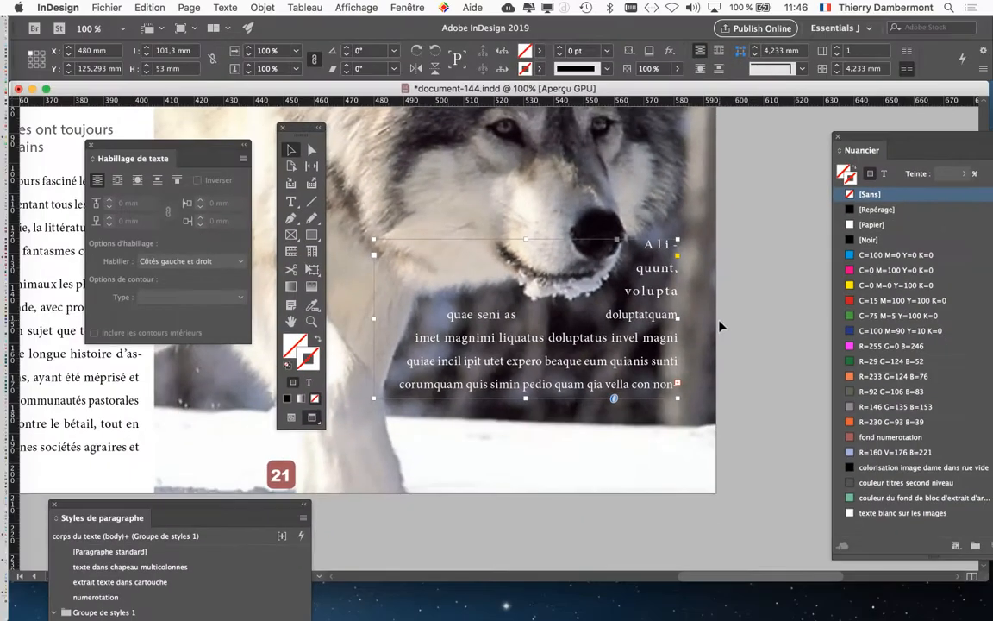
left_click_drag(612, 393, 585, 381)
left_click_drag(635, 345, 635, 339)
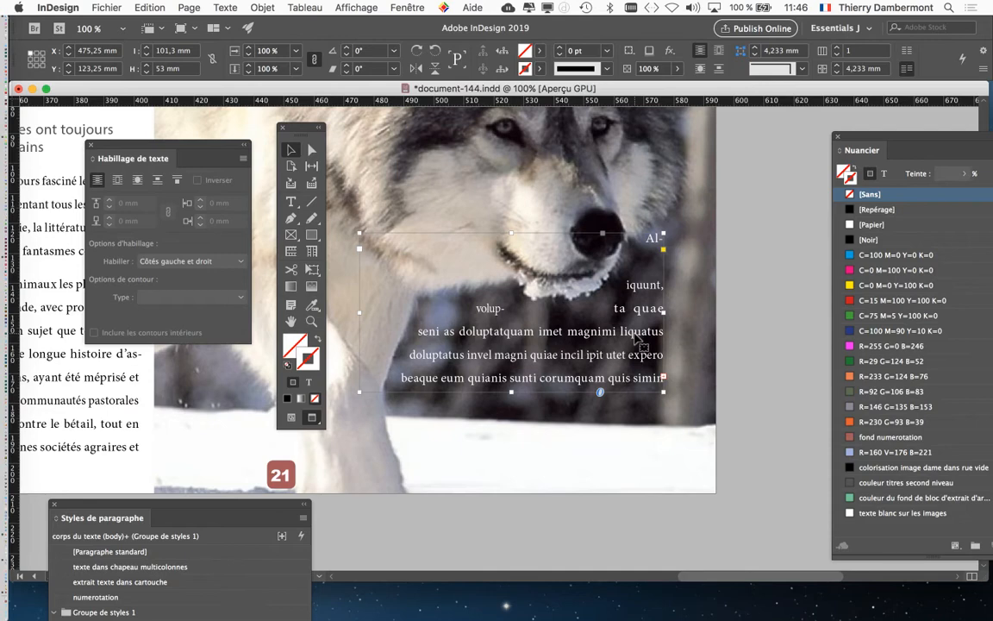
Step: Save the document under the new name document-145.indd in the same folder
left_click(107, 7)
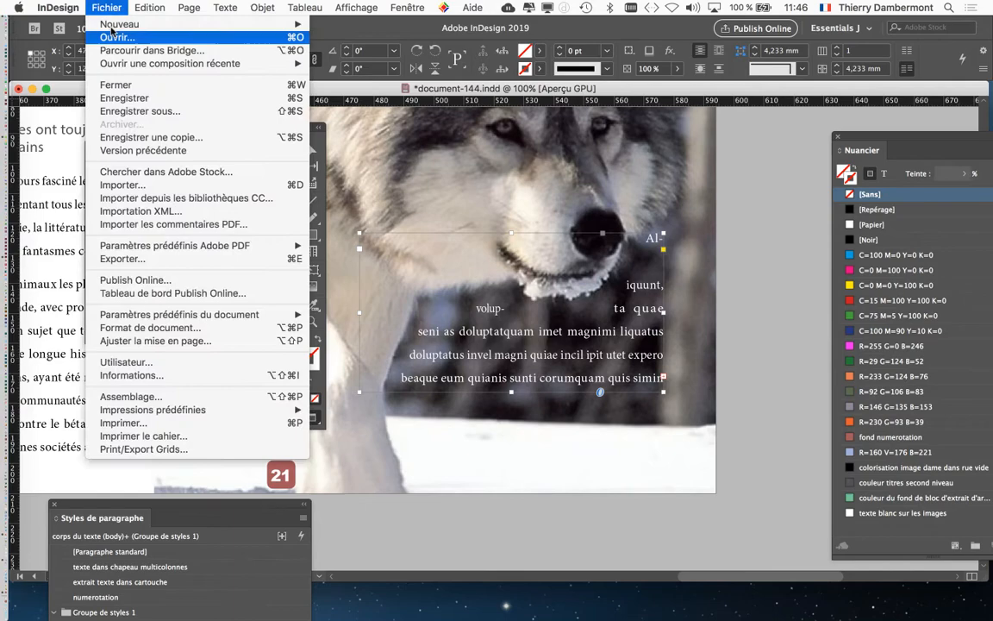
left_click(129, 109)
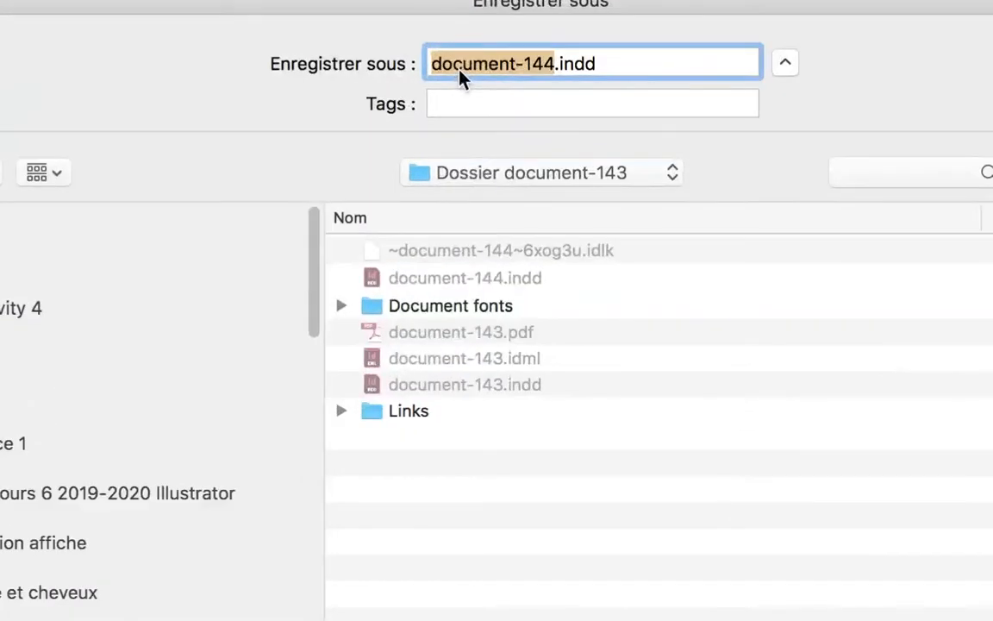
left_click(547, 65)
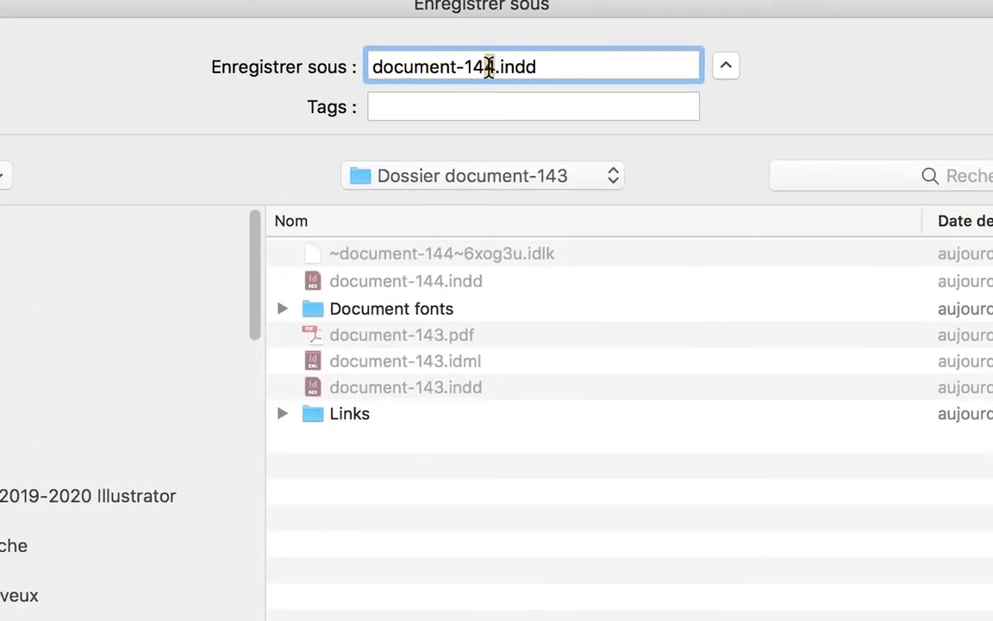
key("shift+Right")
type("5")
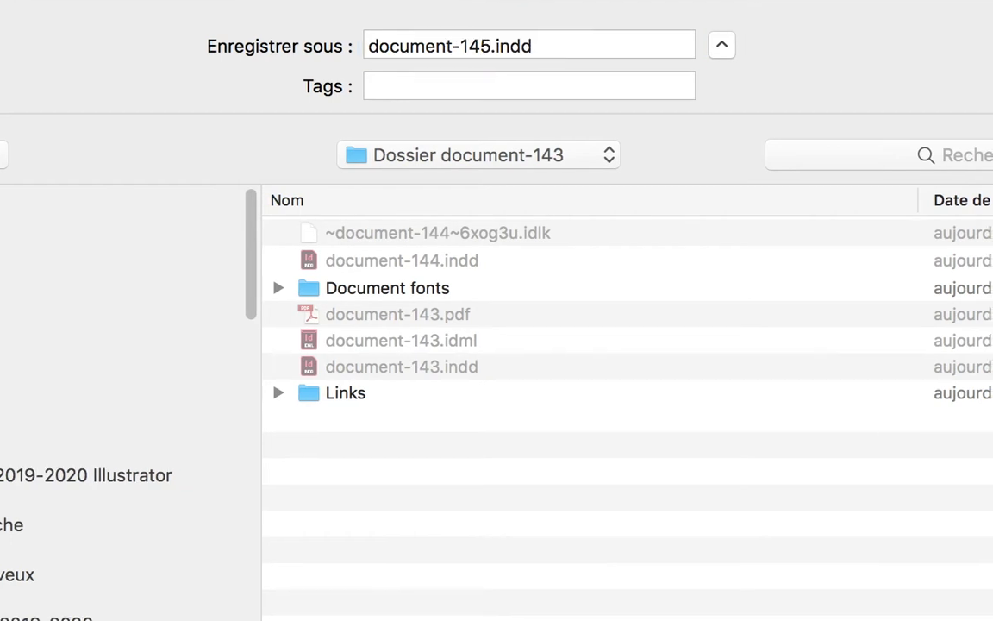
key("Return")
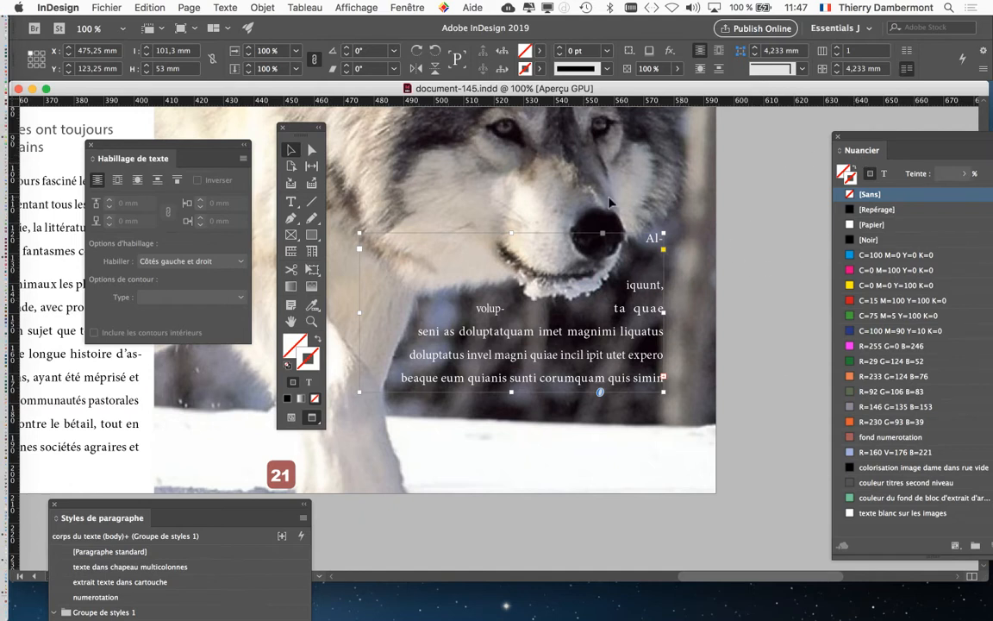
Step: Examine the paragraph style applied to the text frame, keeping the style list clear of the text
left_click_drag(184, 510, 760, 135)
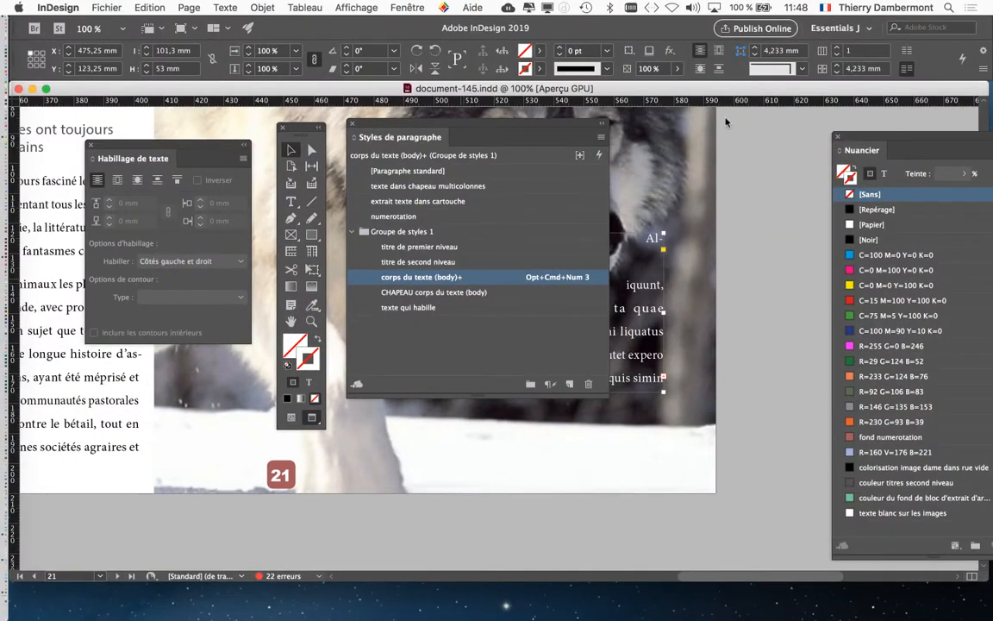
left_click_drag(482, 136, 665, 141)
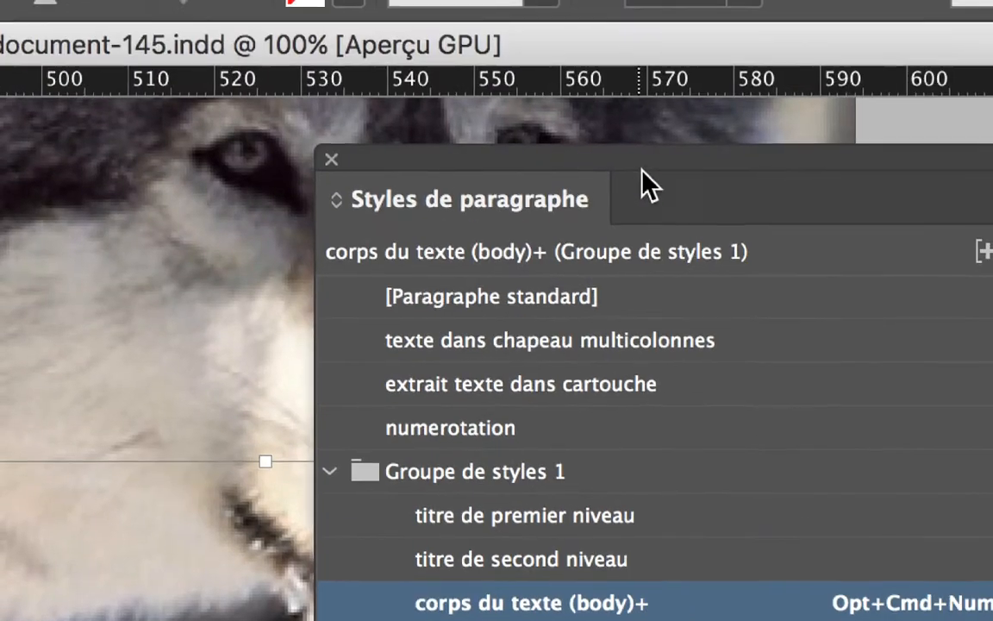
left_click_drag(642, 166, 557, 172)
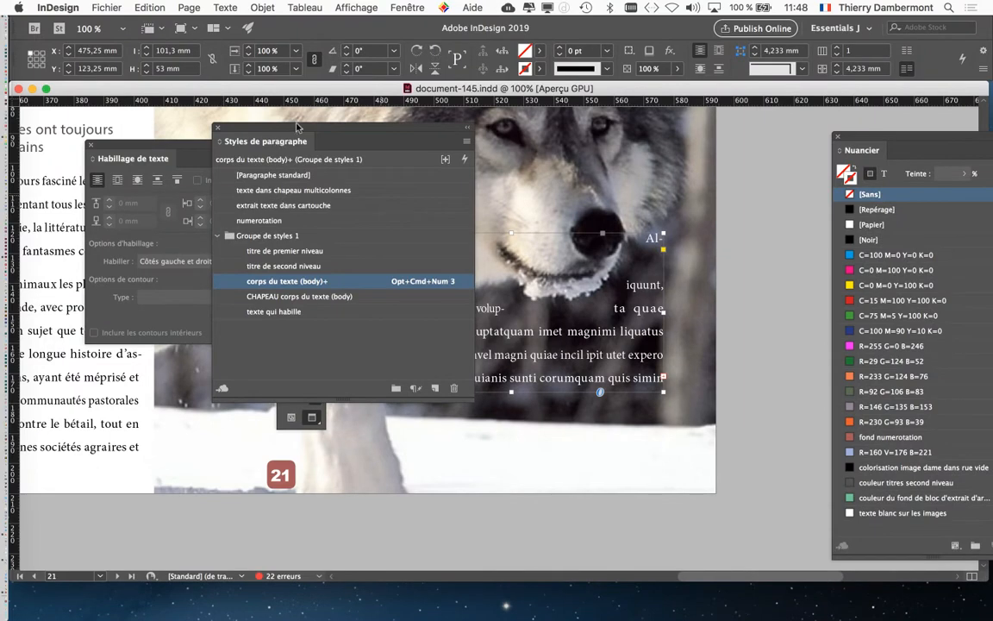
left_click_drag(295, 127, 721, 446)
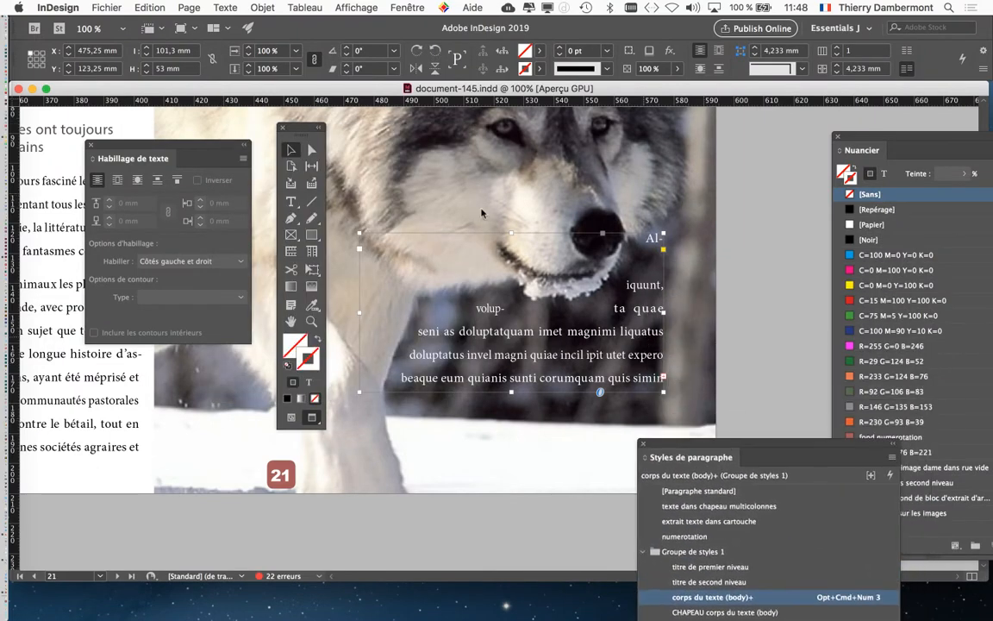
Step: Reduce the leading of the text over the wolf image to 17 pt
left_click(207, 8)
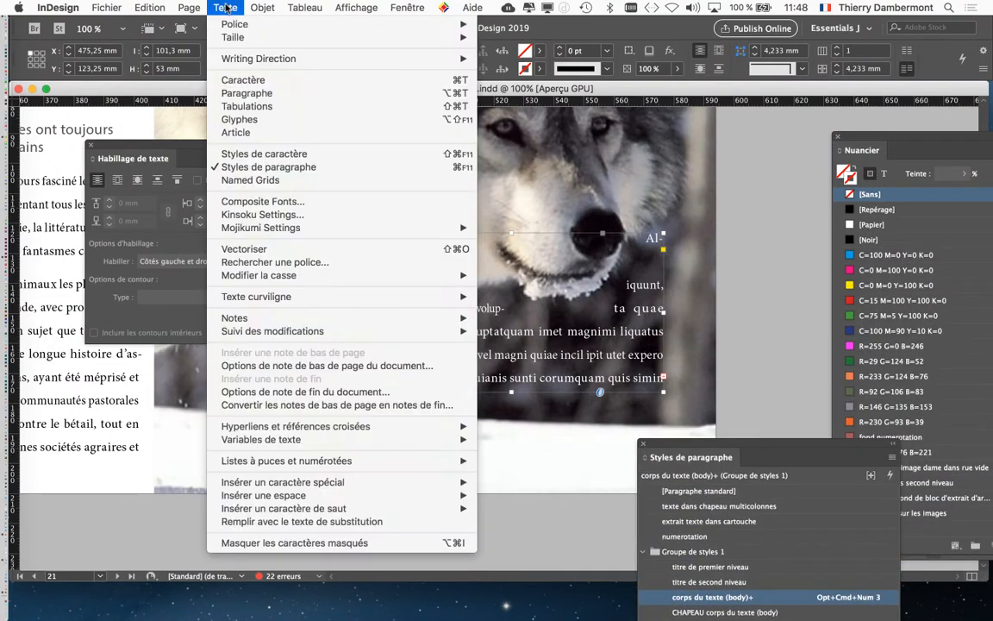
left_click(248, 82)
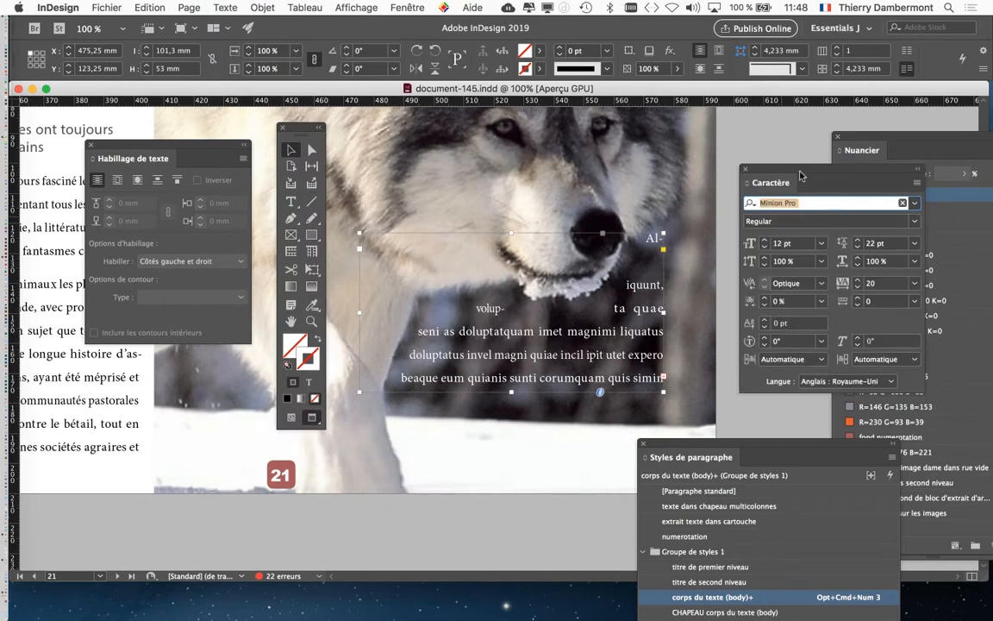
left_click_drag(800, 175, 687, 145)
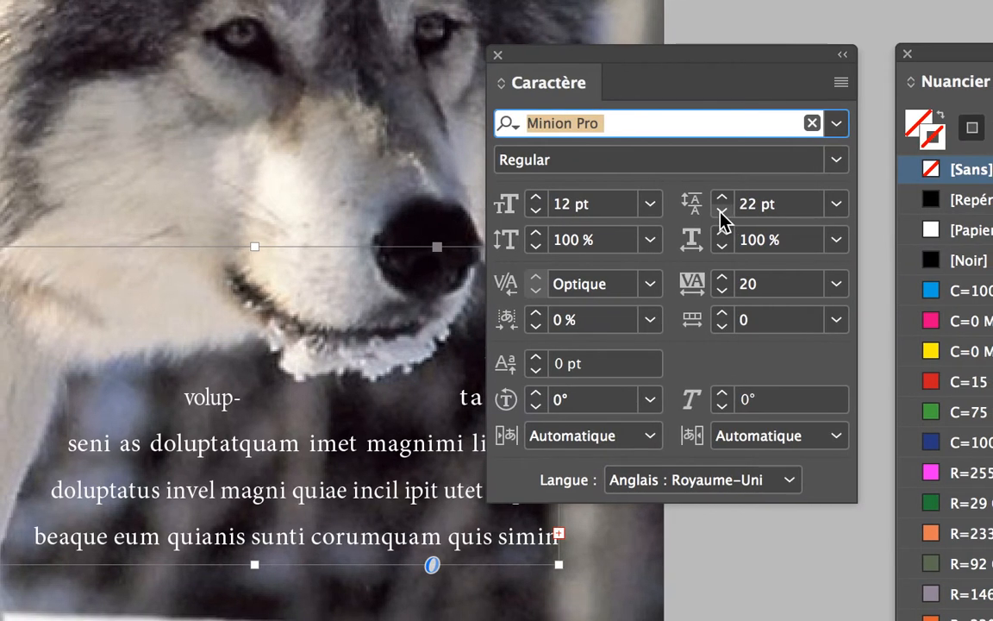
left_click(725, 219)
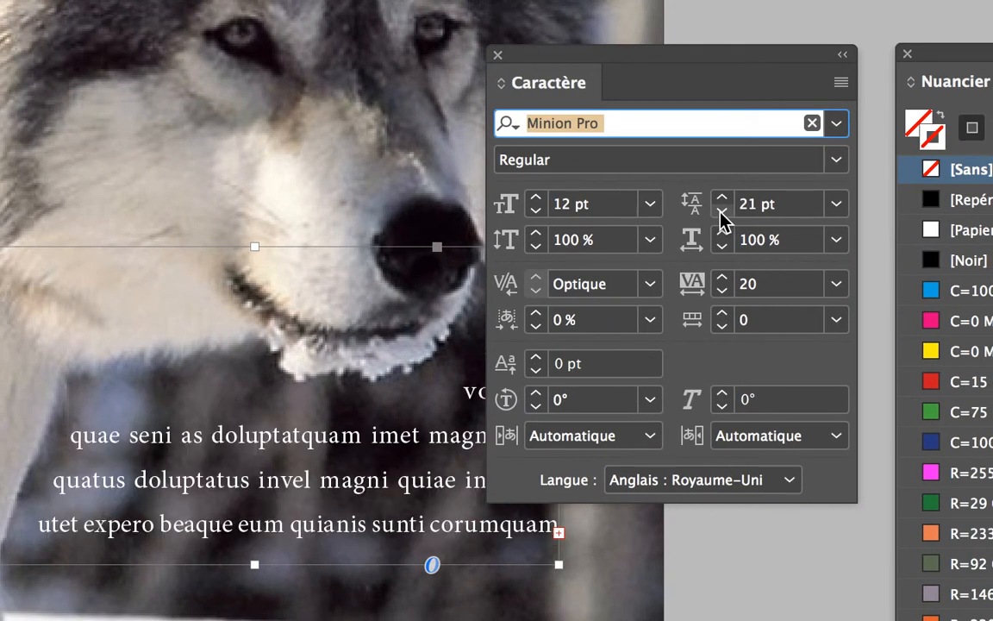
left_click(723, 213)
left_click(722, 214)
left_click(722, 214)
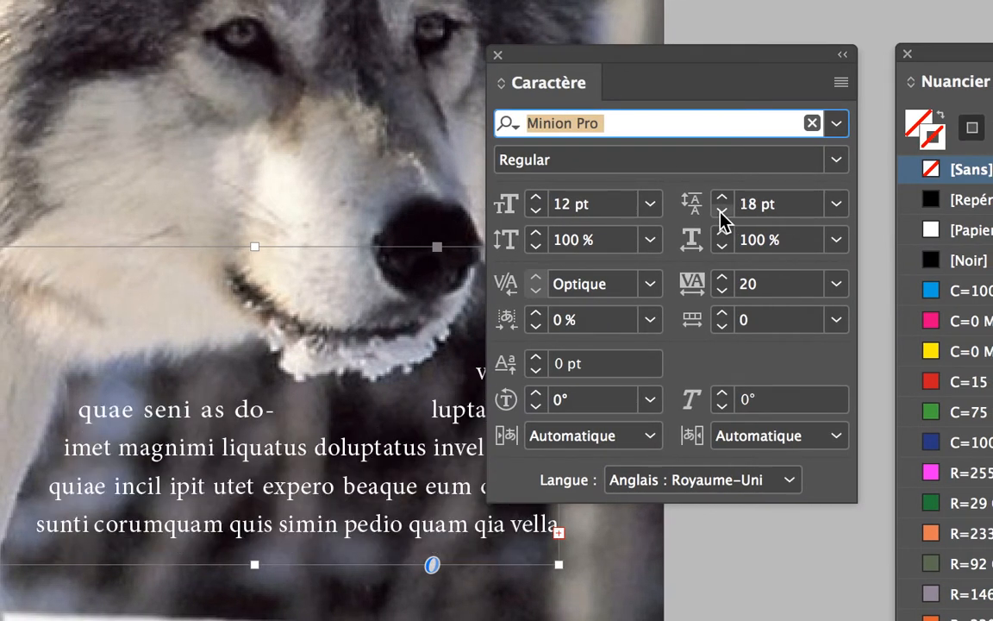
left_click(722, 213)
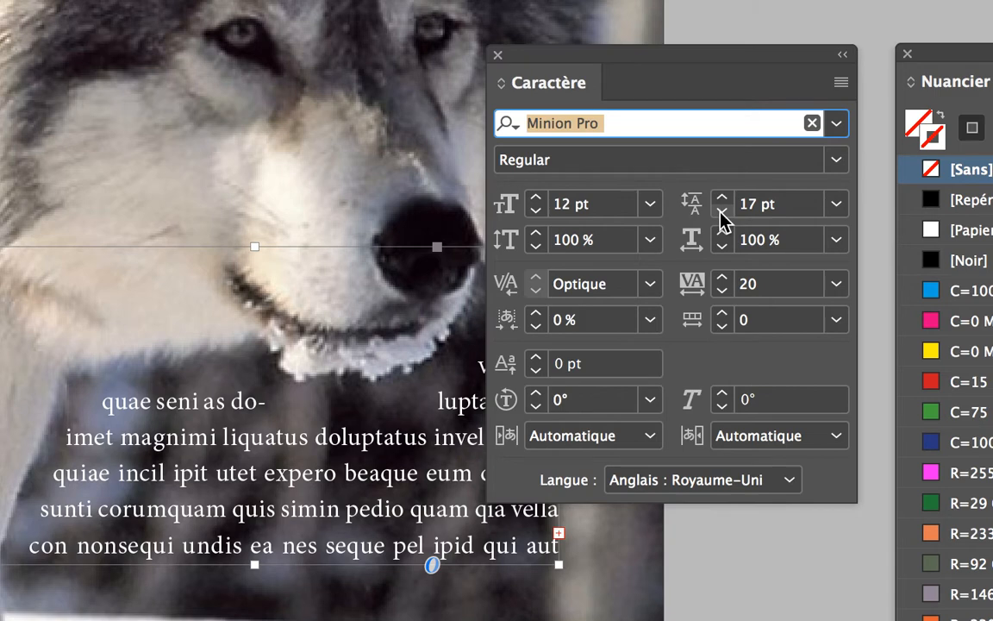
left_click(723, 214)
key("super+z")
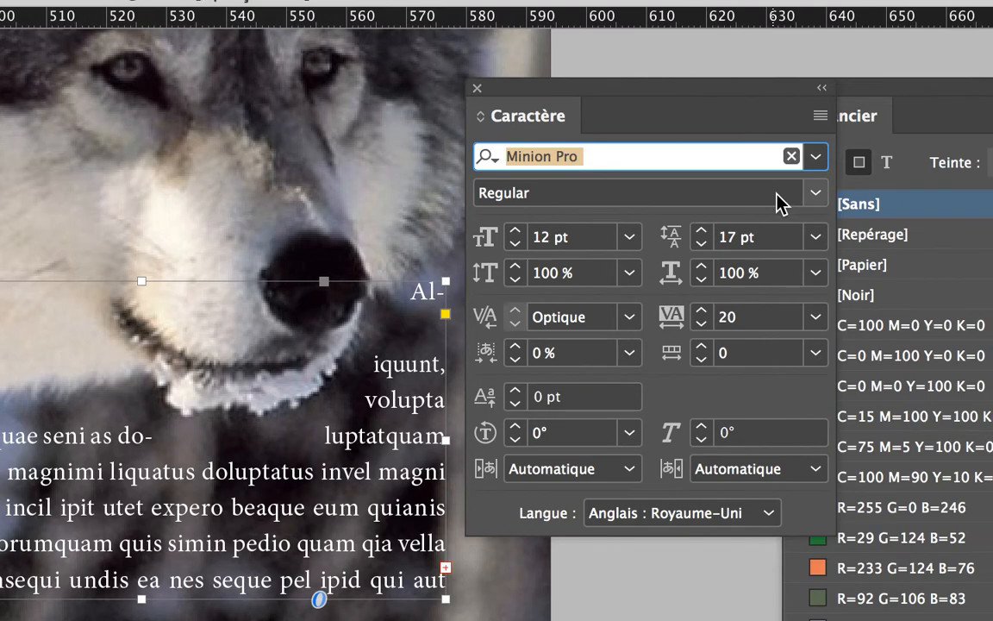
Step: Review the font styles available for Minion Pro without choosing another one
left_click(814, 193)
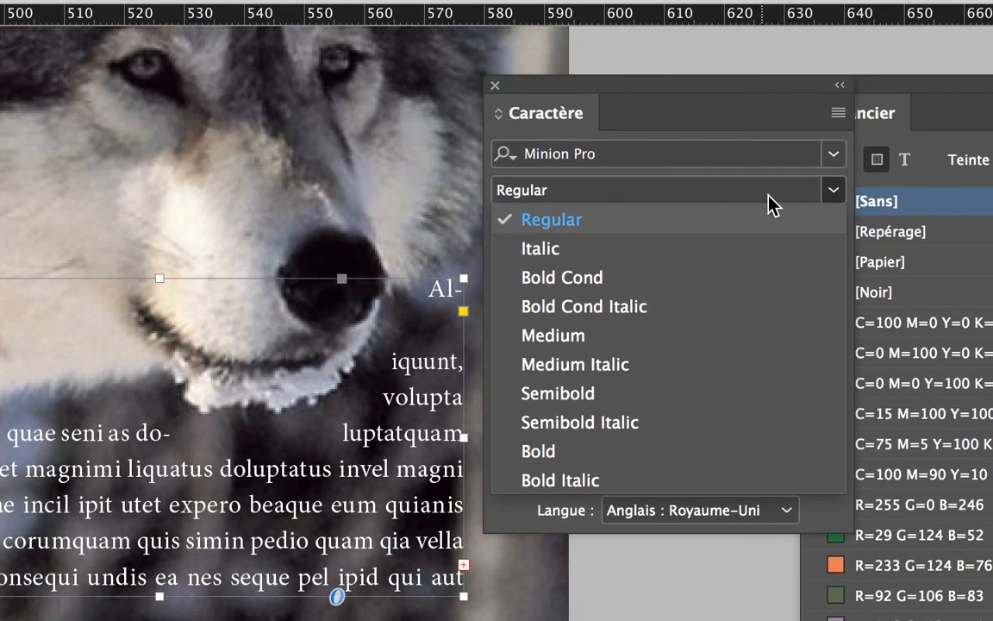
left_click(833, 191)
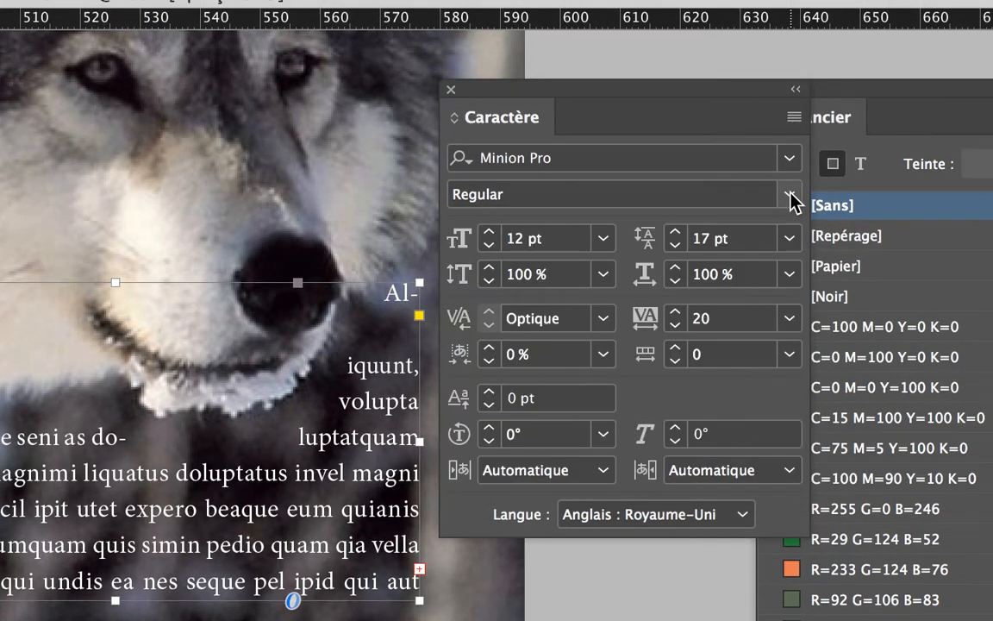
left_click(790, 191)
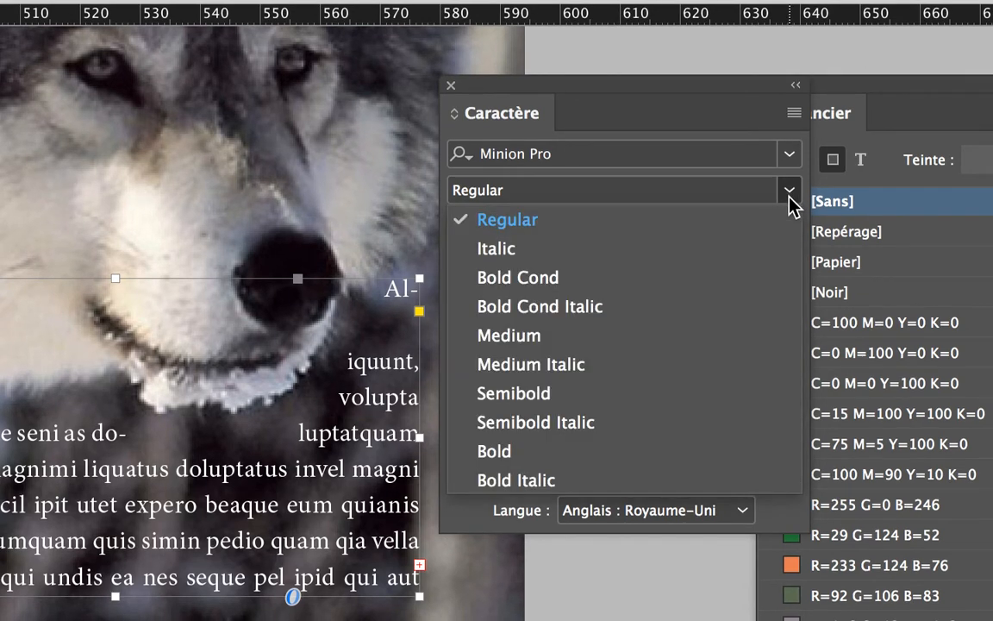
left_click(789, 199)
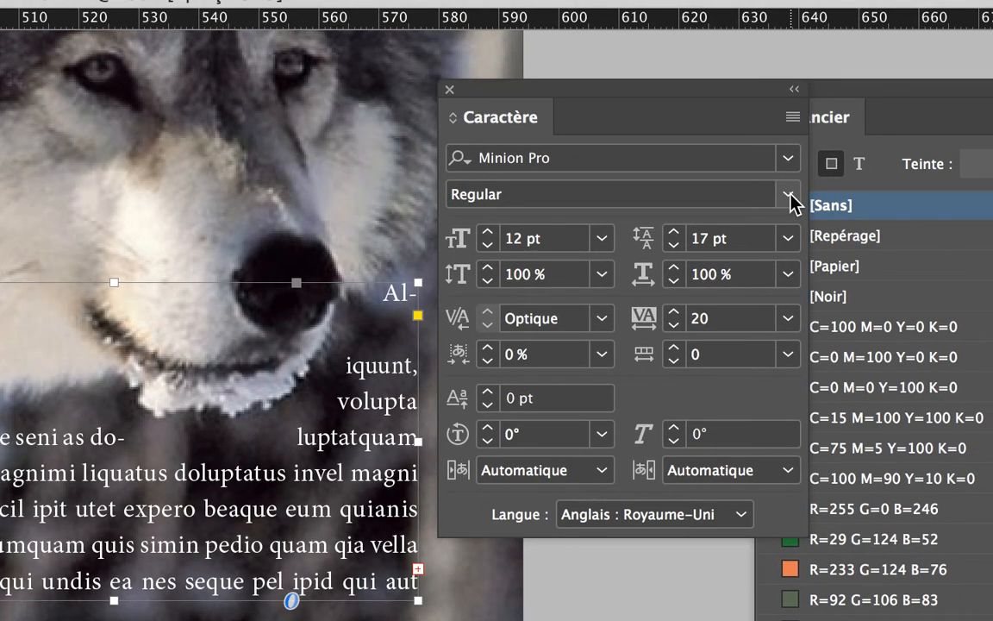
left_click(789, 198)
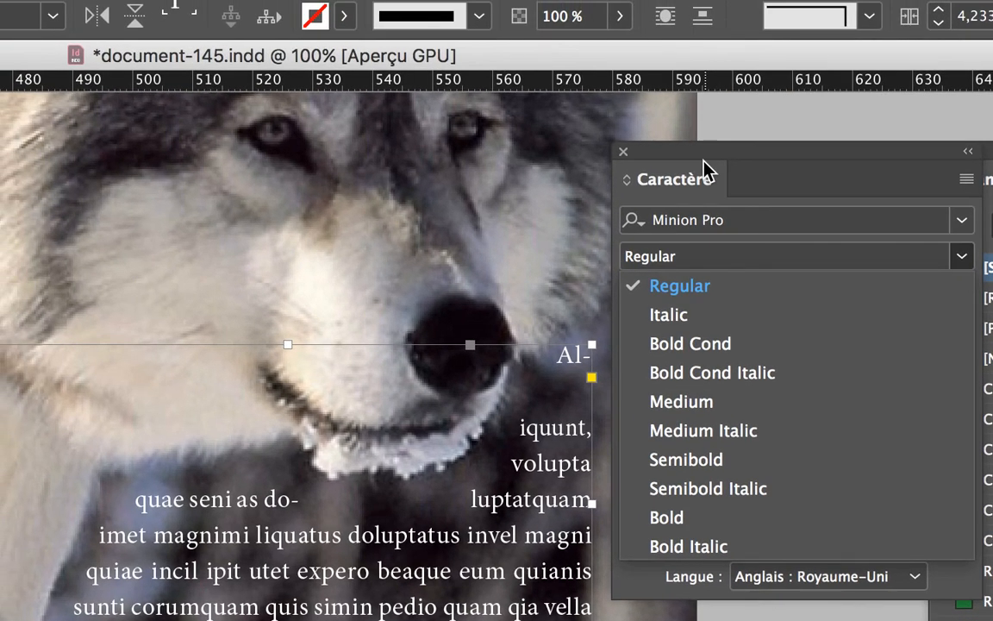
left_click(705, 170)
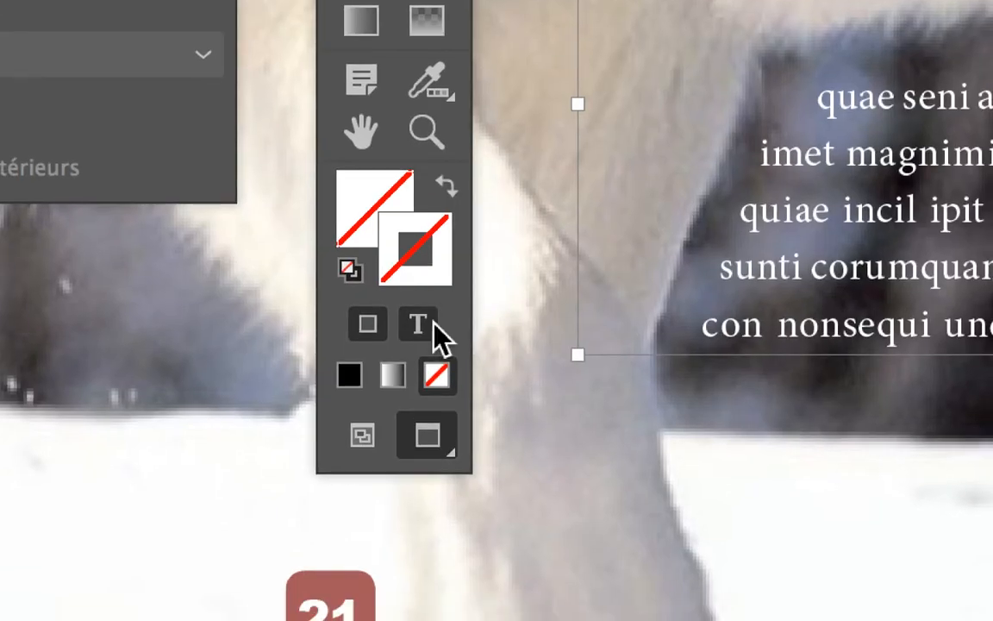
Step: Apply the swatch "texte blanc sur les images" as the stroke color of the frame's text
left_click(427, 358)
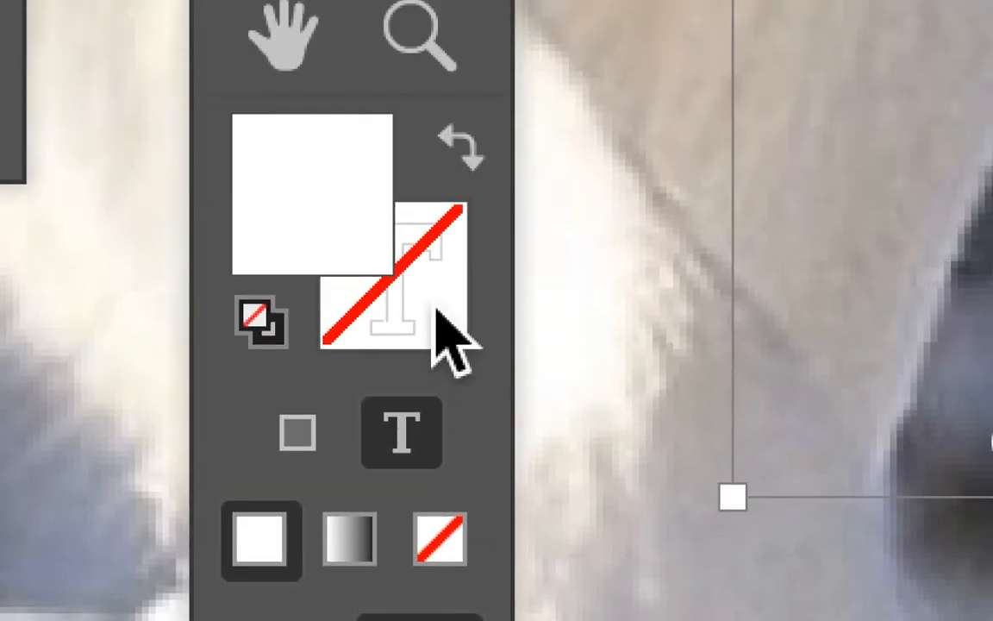
left_click(456, 189)
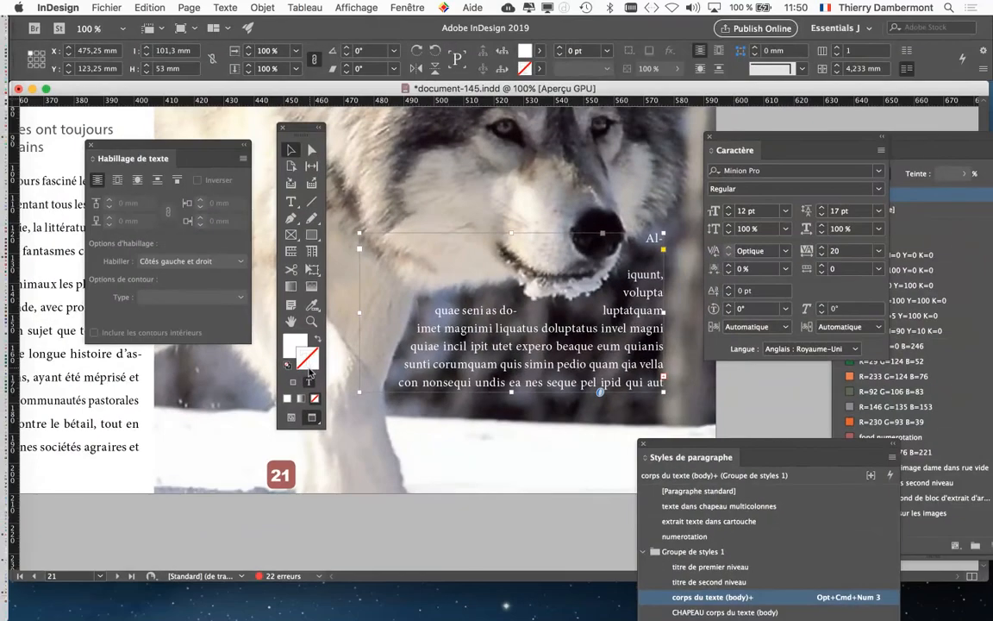
left_click(308, 381)
left_click(854, 127)
left_click_drag(853, 128, 771, 75)
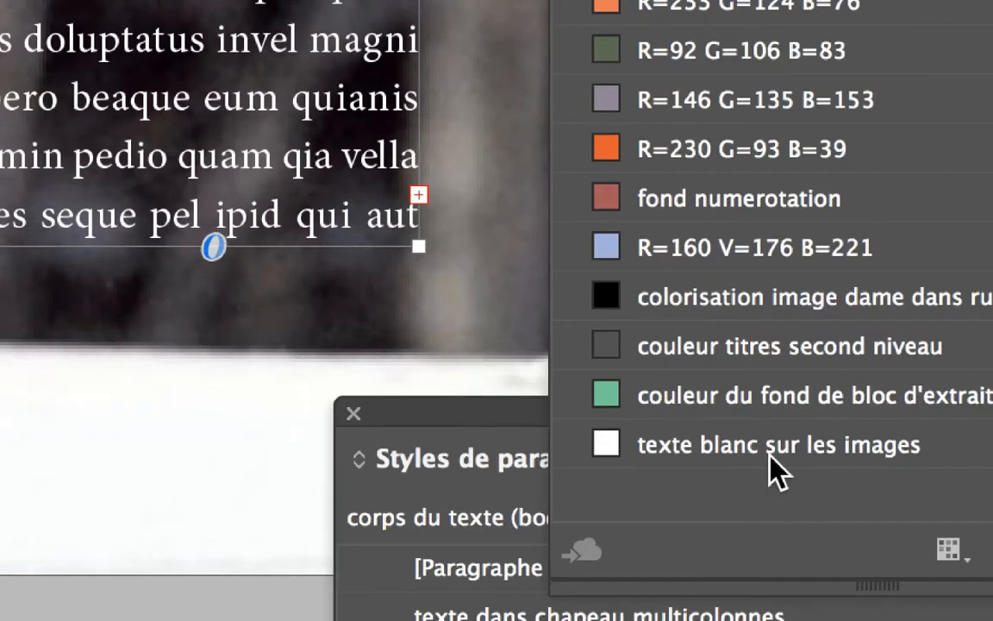
left_click(778, 455)
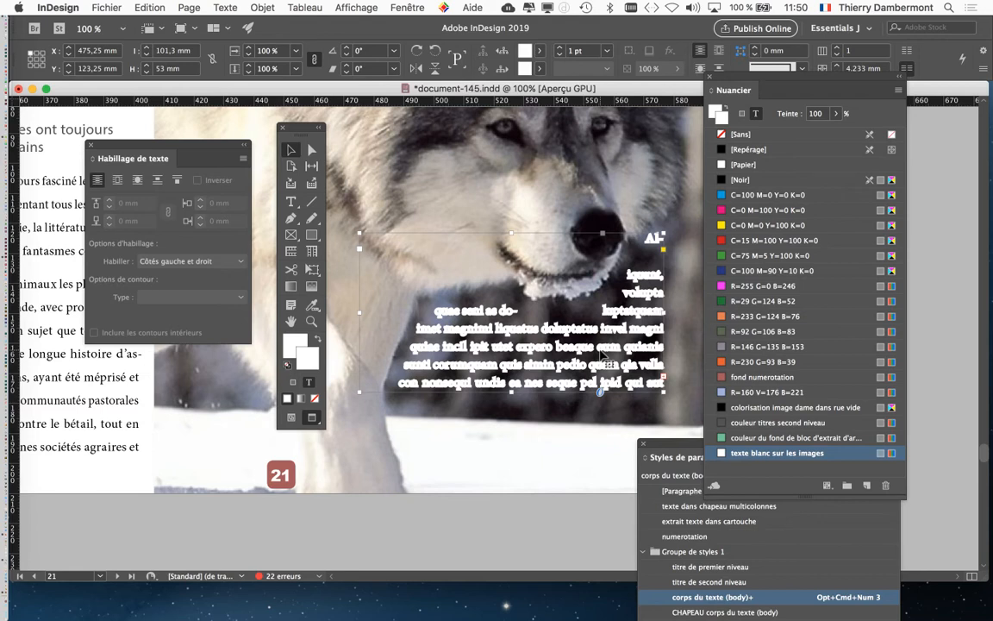
Step: Bring up the character and stroke settings, and set the stroke weight of the text over the wolf image to 0,5 pt
key("super+t")
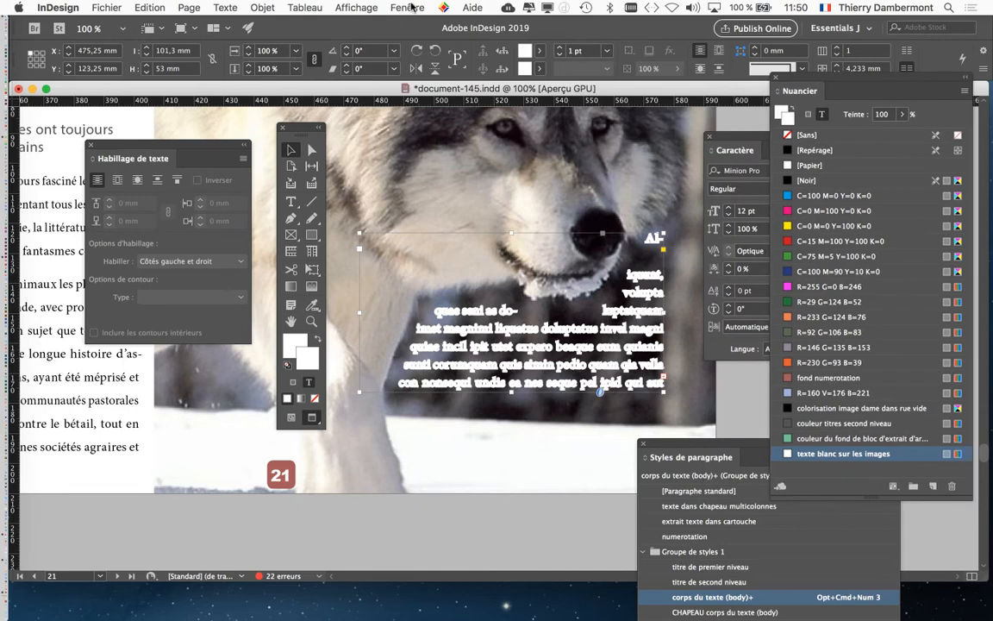
left_click(411, 7)
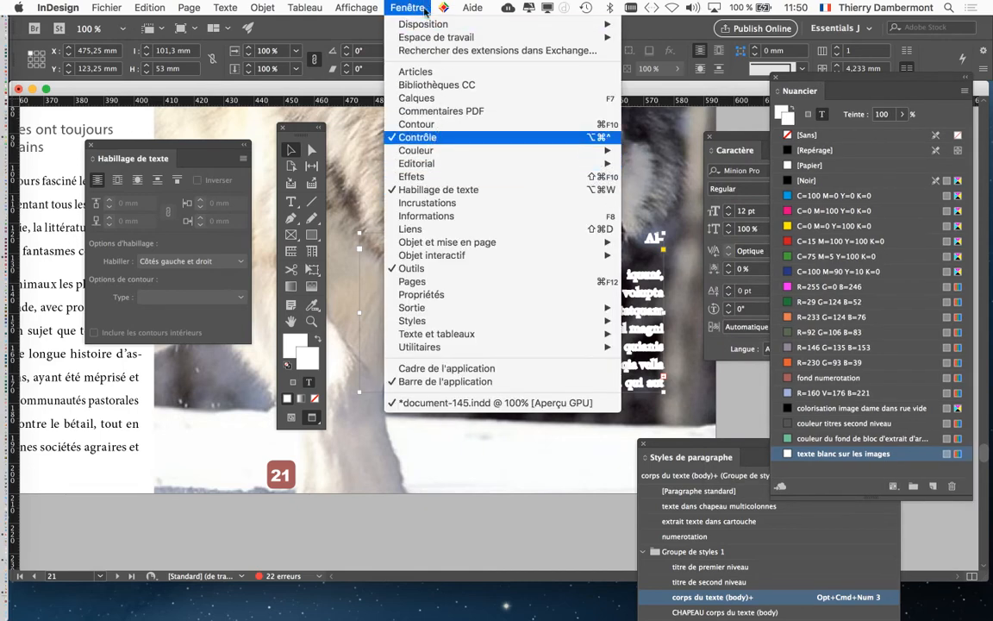
left_click(439, 124)
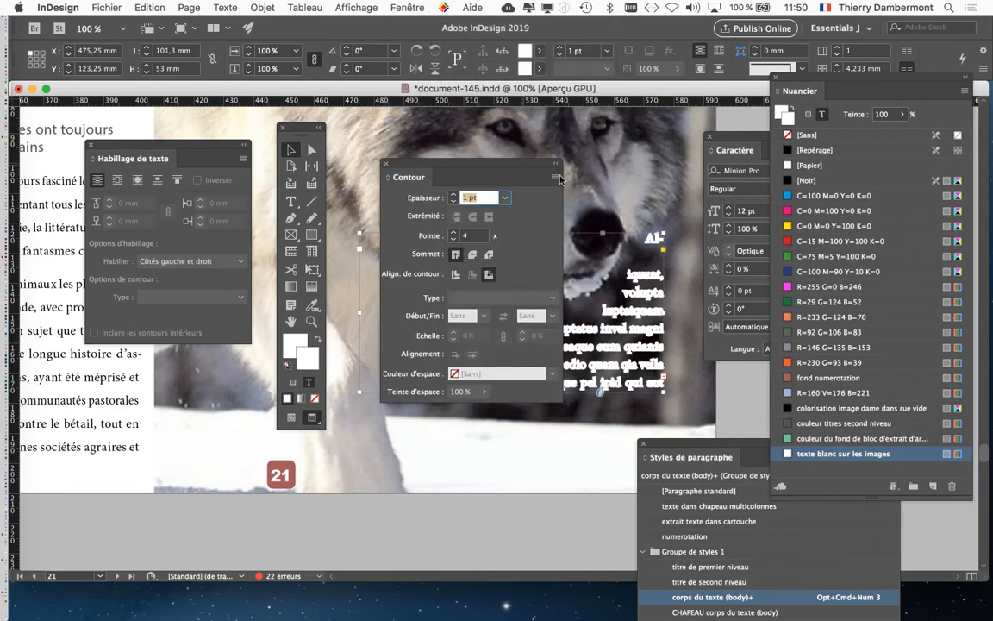
left_click_drag(452, 163, 654, 122)
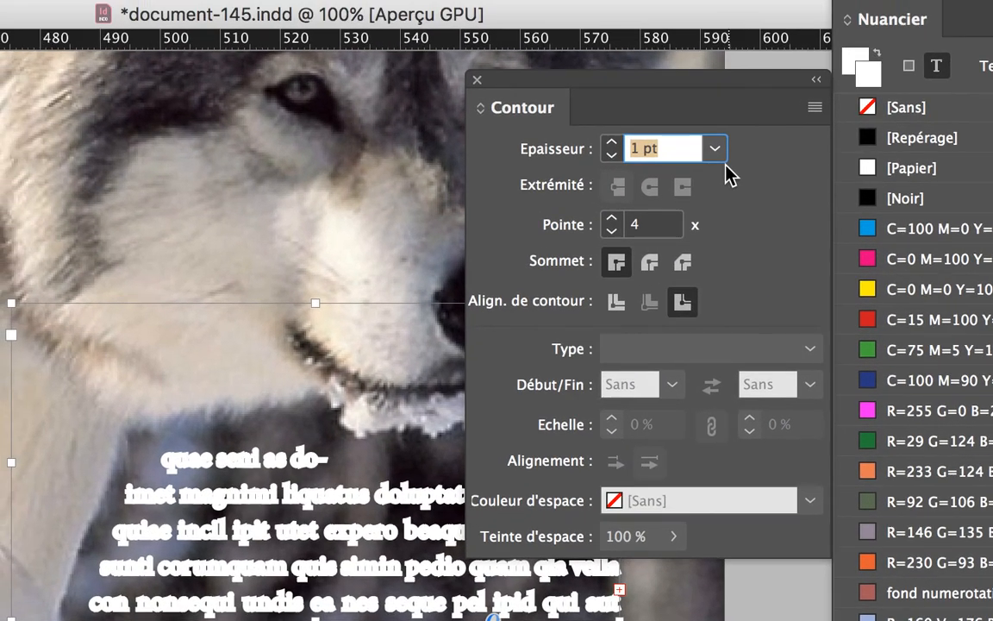
type("0,25")
key("Return")
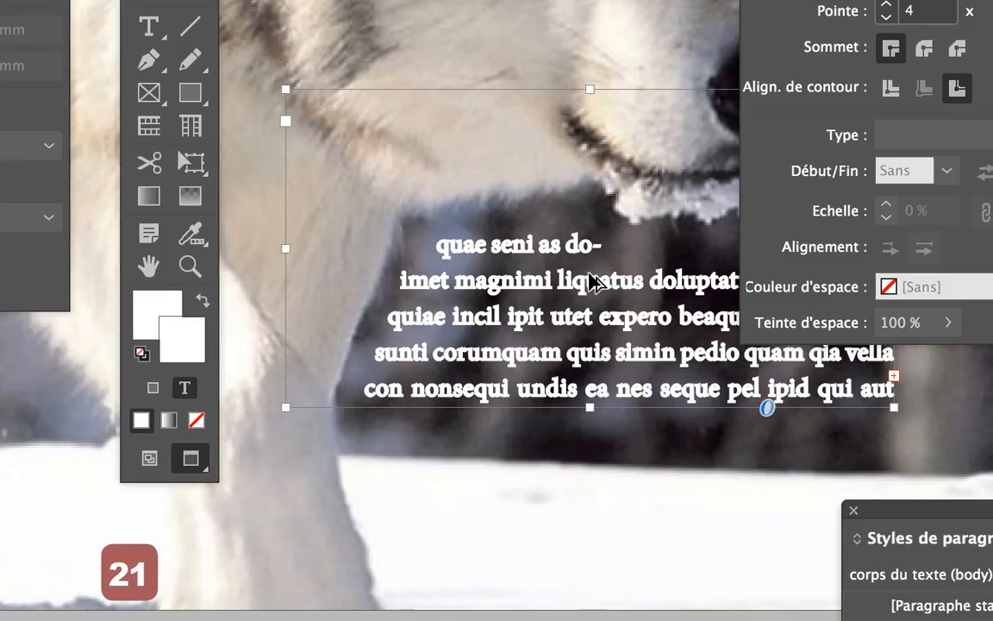
Step: Reduce the stroke weight of the text over the wolf image to 0,25 pt
scroll(594, 282, "up", 2)
left_click(727, 149)
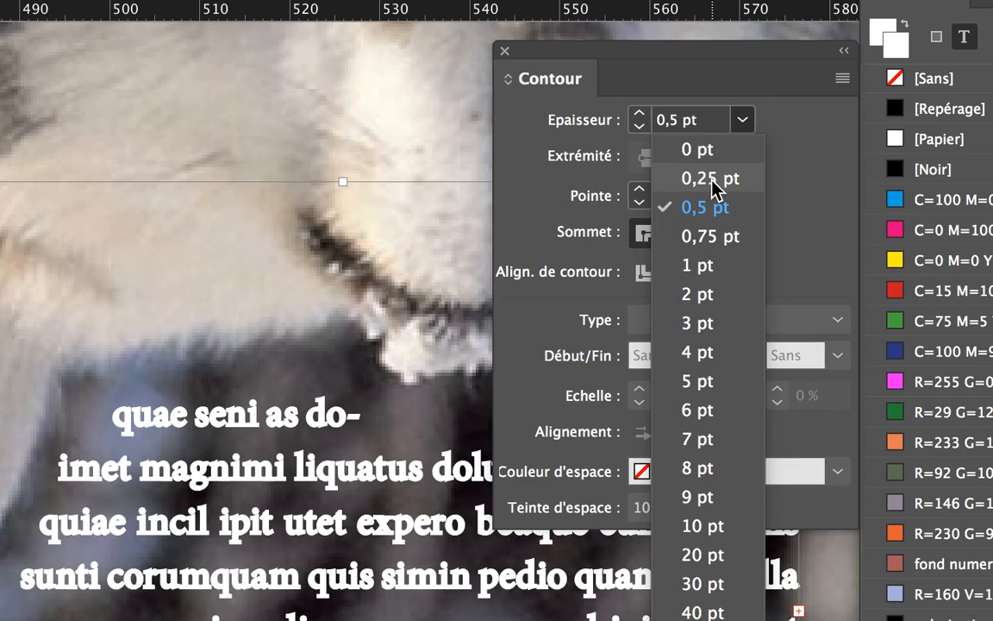
left_click(710, 179)
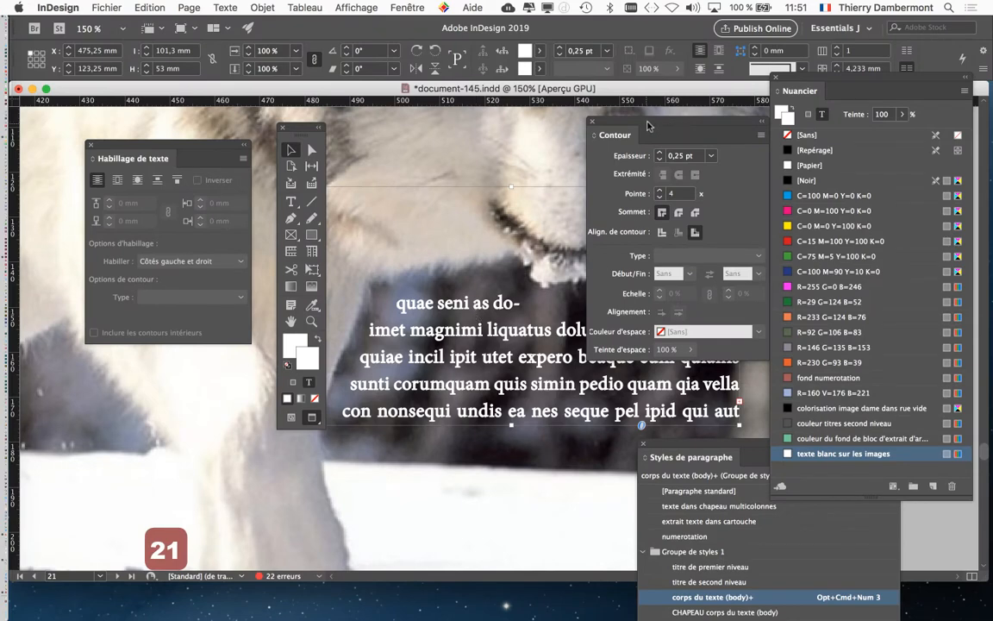
Step: Rearrange the floating Contour, tools and Habillage de texte palettes to keep them clear of the white text over the wolf
left_click_drag(677, 129, 164, 453)
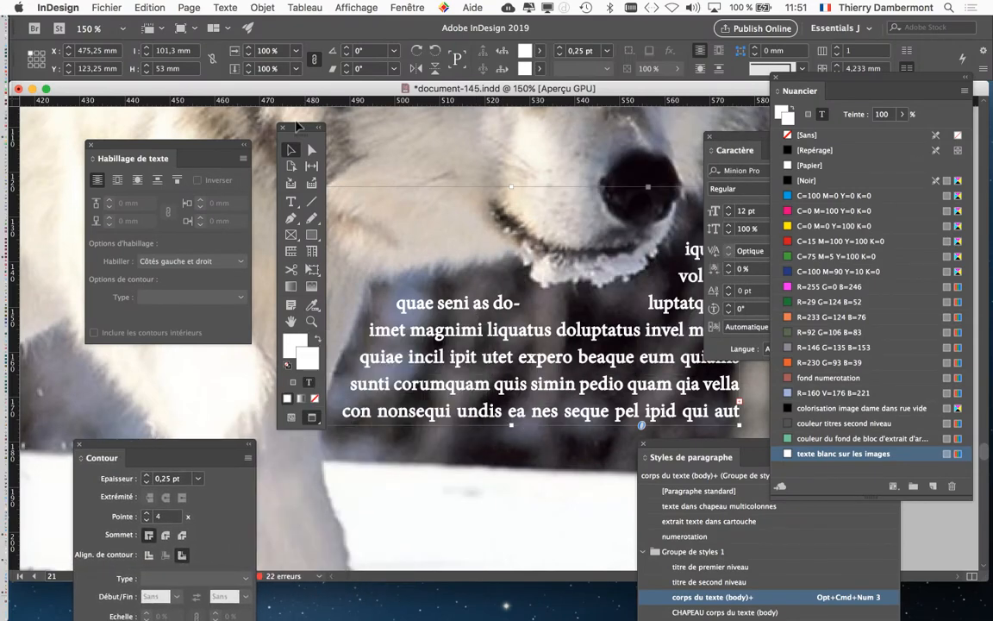
left_click_drag(298, 128, 41, 114)
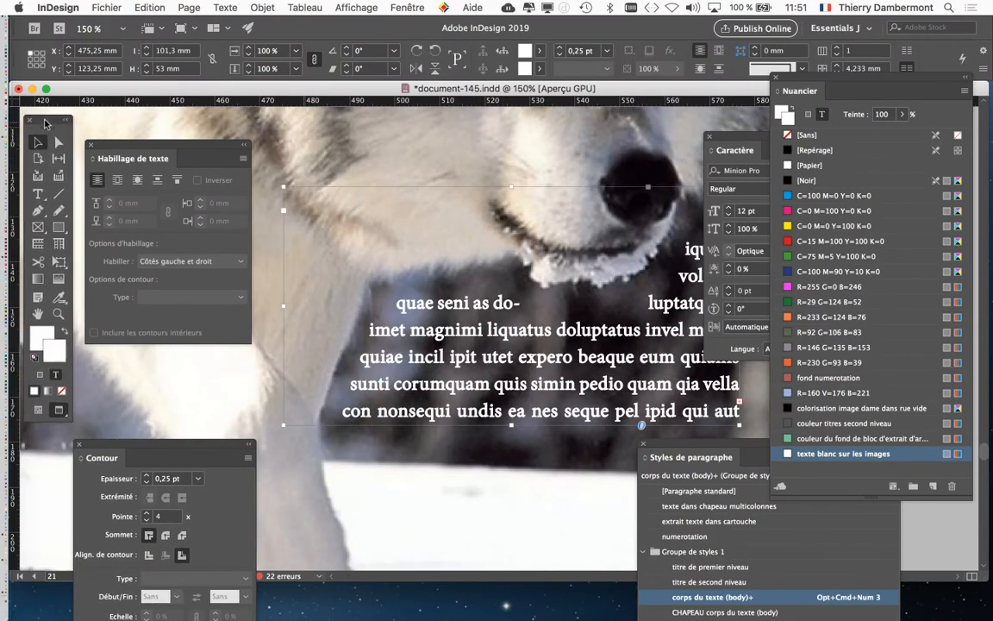
left_click_drag(502, 289, 453, 243)
left_click_drag(206, 147, 422, 494)
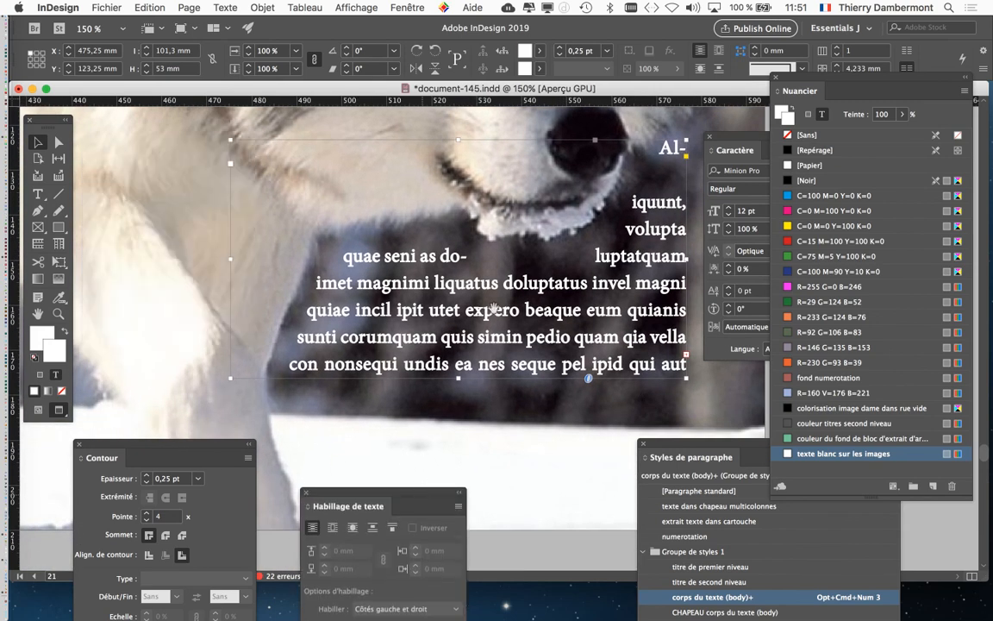
left_click_drag(467, 241, 420, 246)
left_click_drag(520, 341, 520, 340)
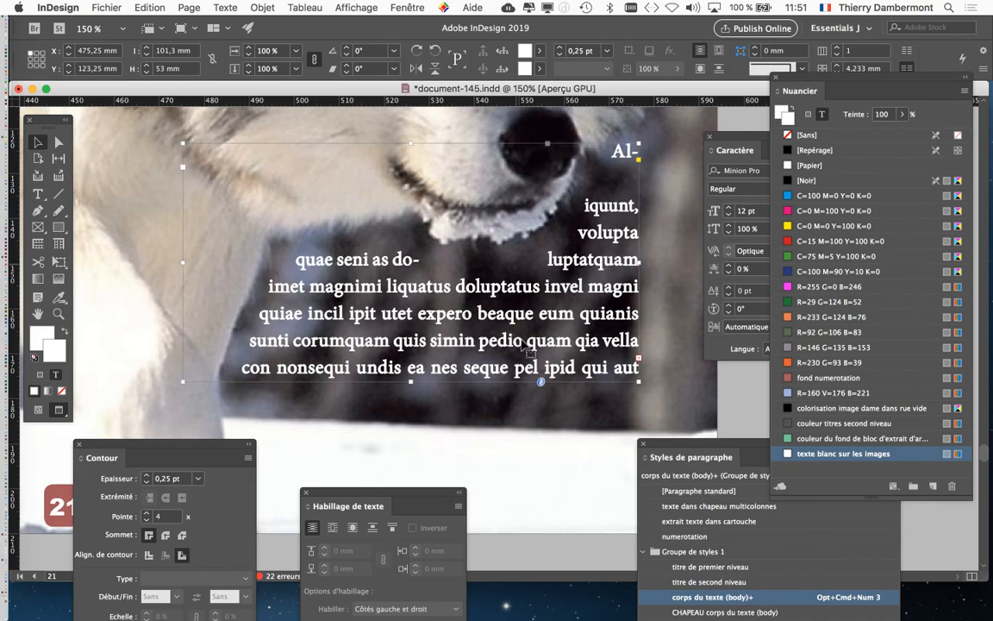